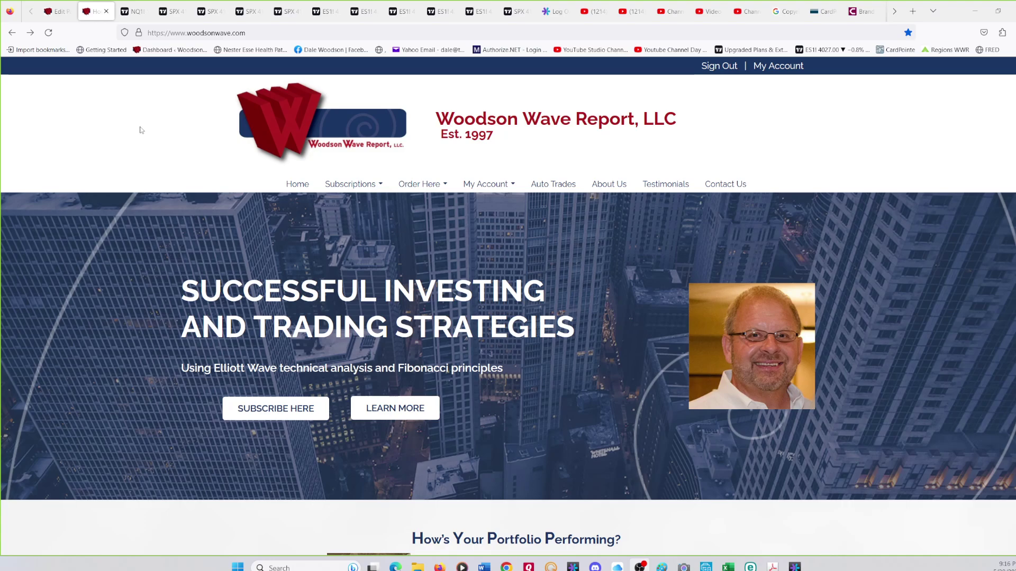
# - Open the NASDAQ 100 E-mini Futures daily chart, hide the watchlist and show the waves from the 11/22/21 all-time high onward
pyautogui.click(135, 12)
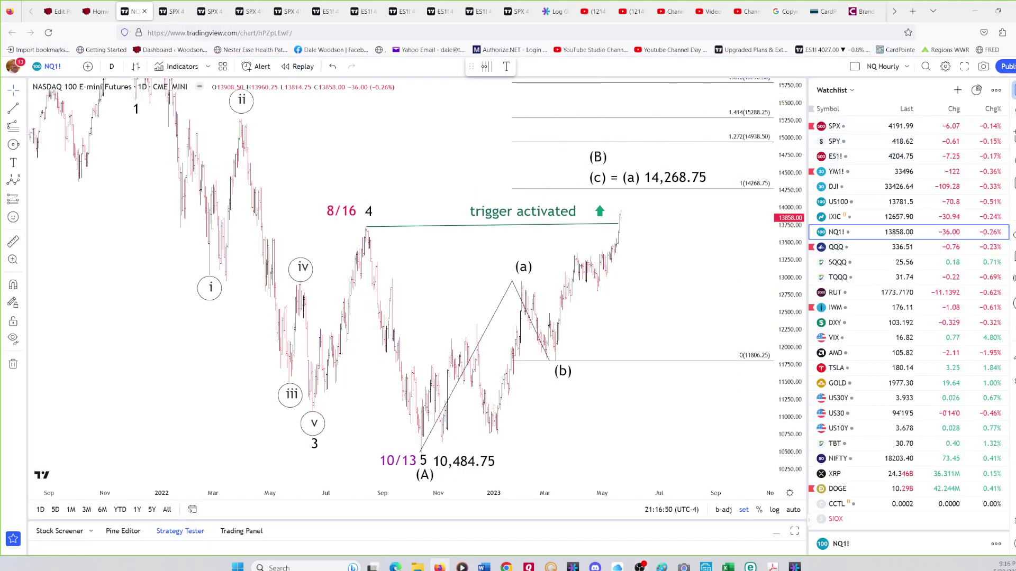
pyautogui.click(1013, 90)
pyautogui.hscroll(4, 601, 141)
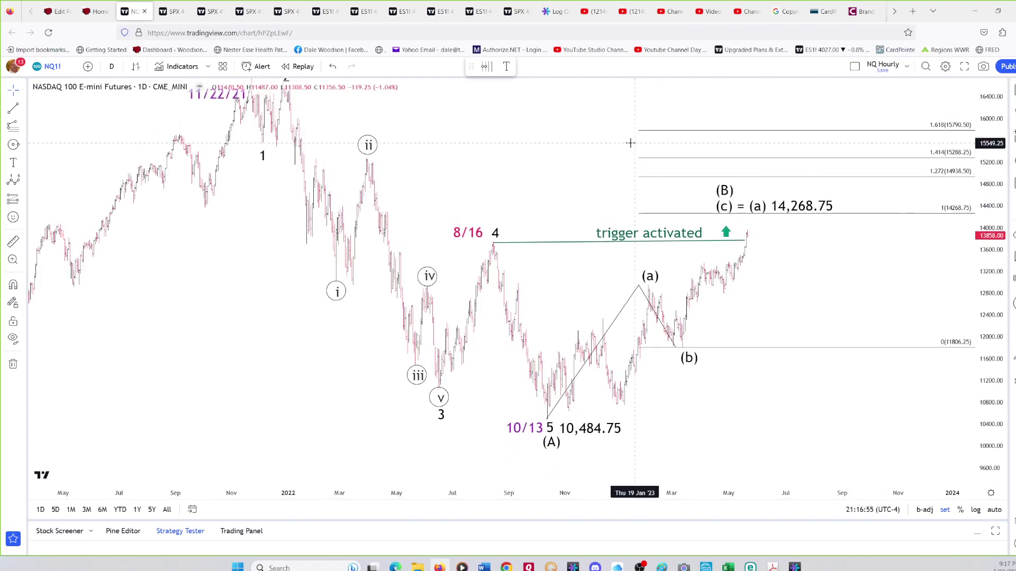
pyautogui.moveTo(552, 143); pyautogui.dragTo(486, 182)
pyautogui.moveTo(191, 110); pyautogui.dragTo(158, 109)
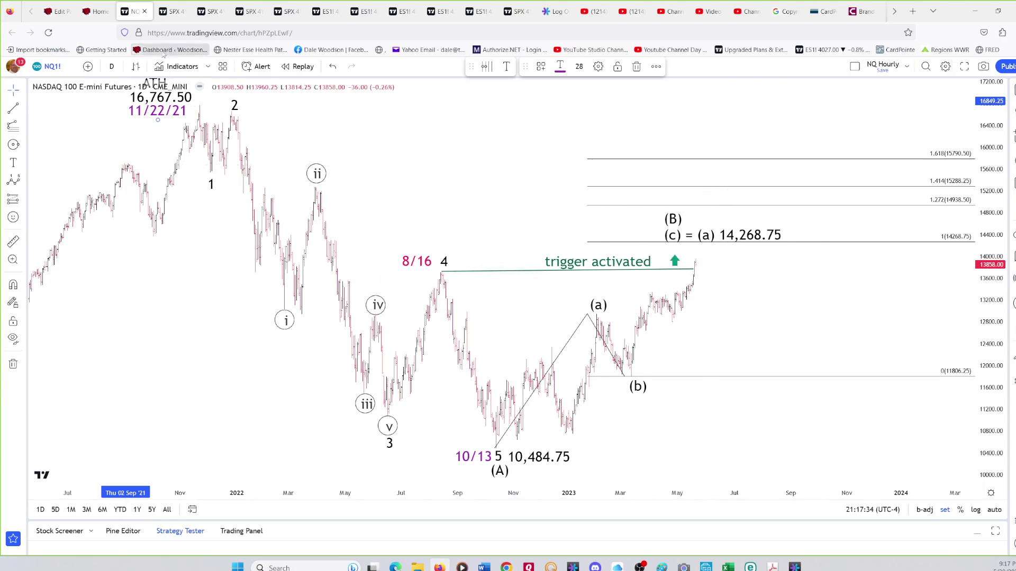
# - View the NQ NASDAQ 100 E Mini Futures report list on the Woodson Wave Report website and return to its homepage
pyautogui.click(101, 11)
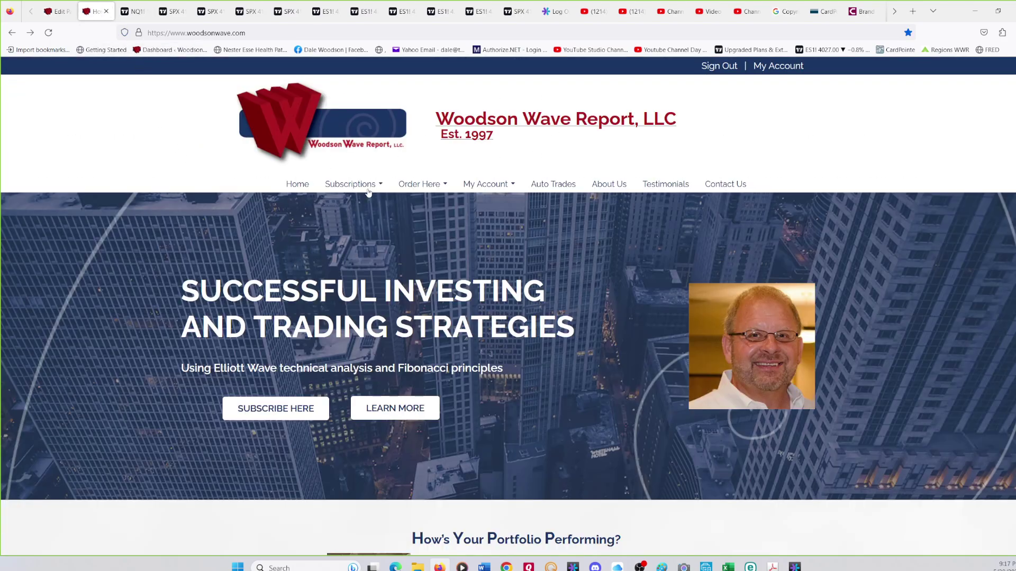
pyautogui.moveTo(361, 184)
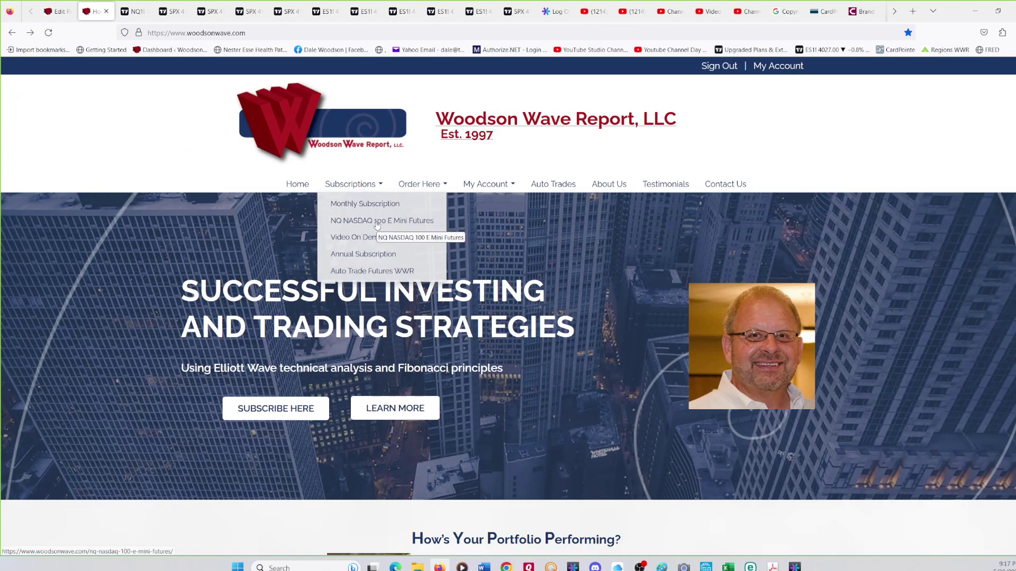
pyautogui.click(377, 224)
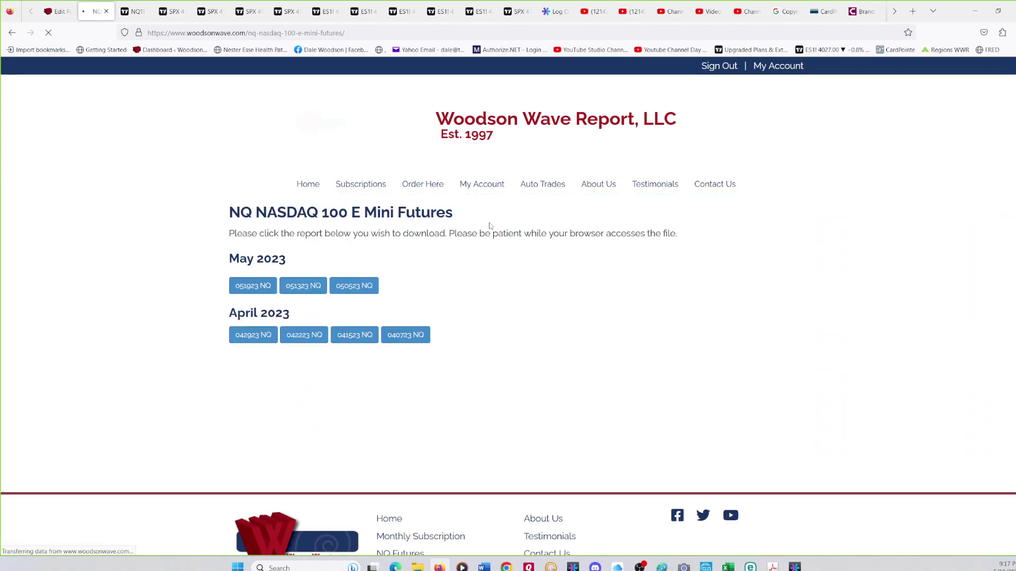
pyautogui.click(355, 286)
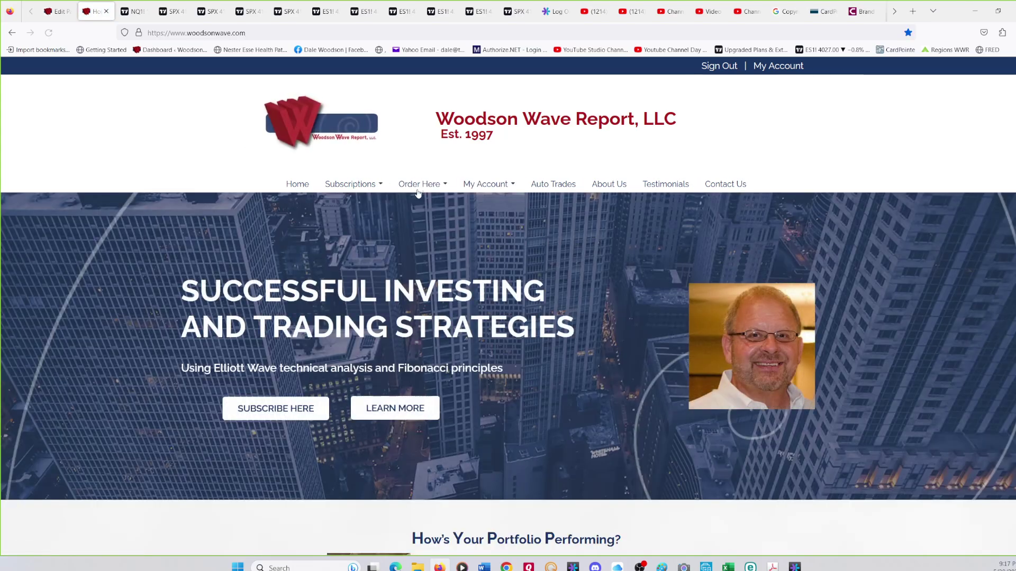
pyautogui.moveTo(373, 190)
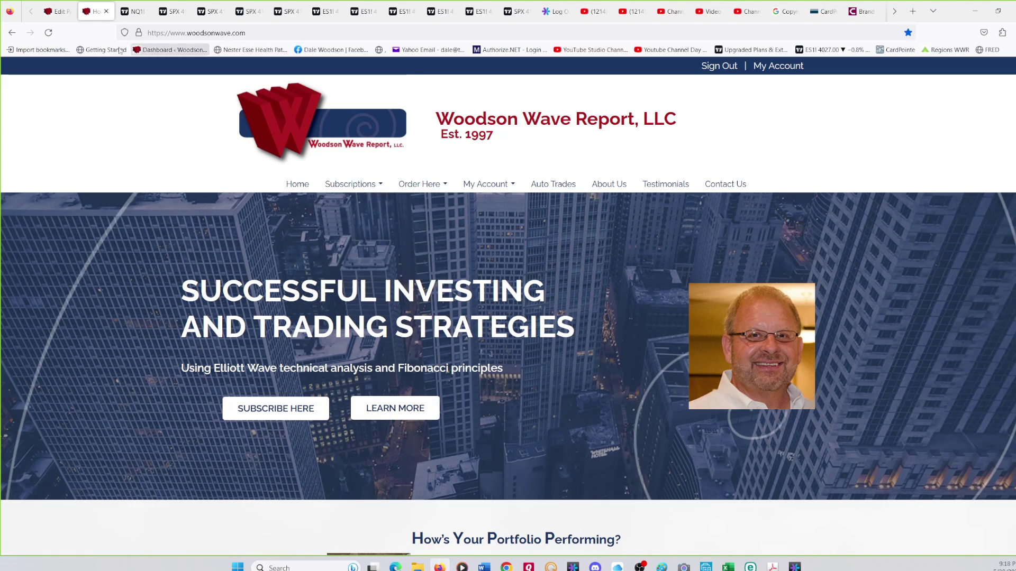
# - Go back to the NASDAQ 100 futures chart and switch it to the Nasdaq Composite (IXIC), leaving the watchlist hidden
pyautogui.click(134, 12)
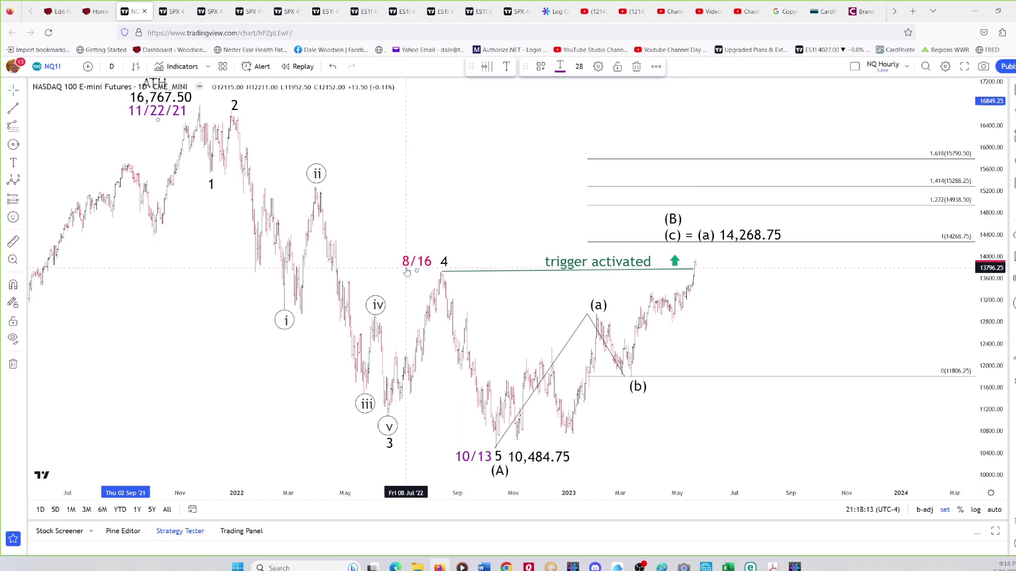
pyautogui.click(444, 272)
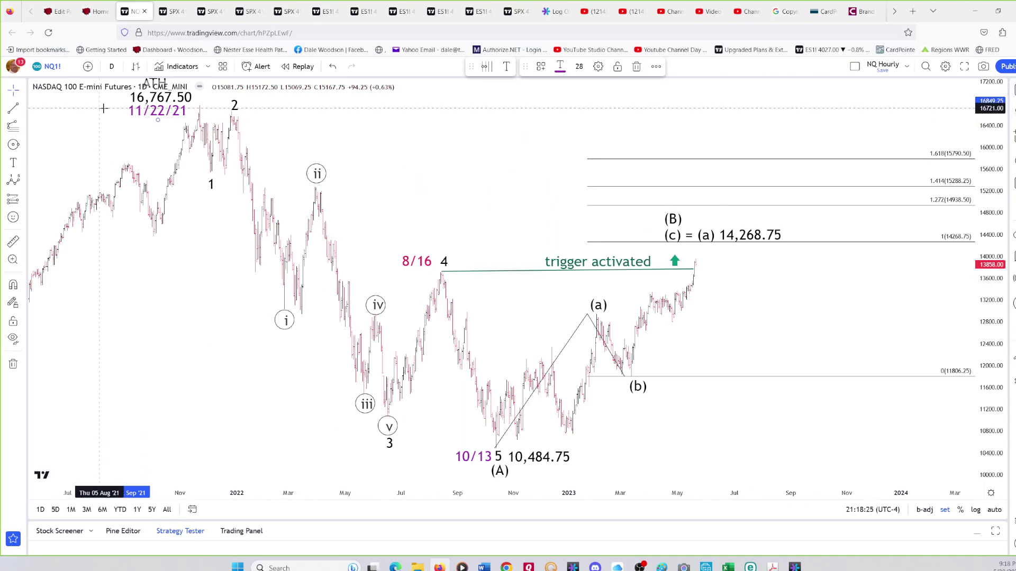
pyautogui.click(1012, 90)
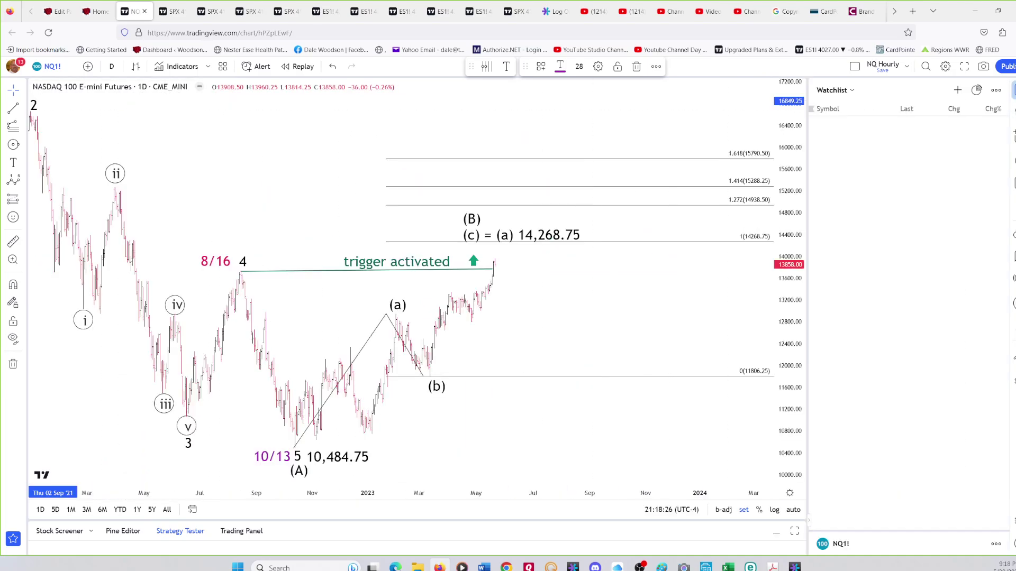
pyautogui.click(860, 220)
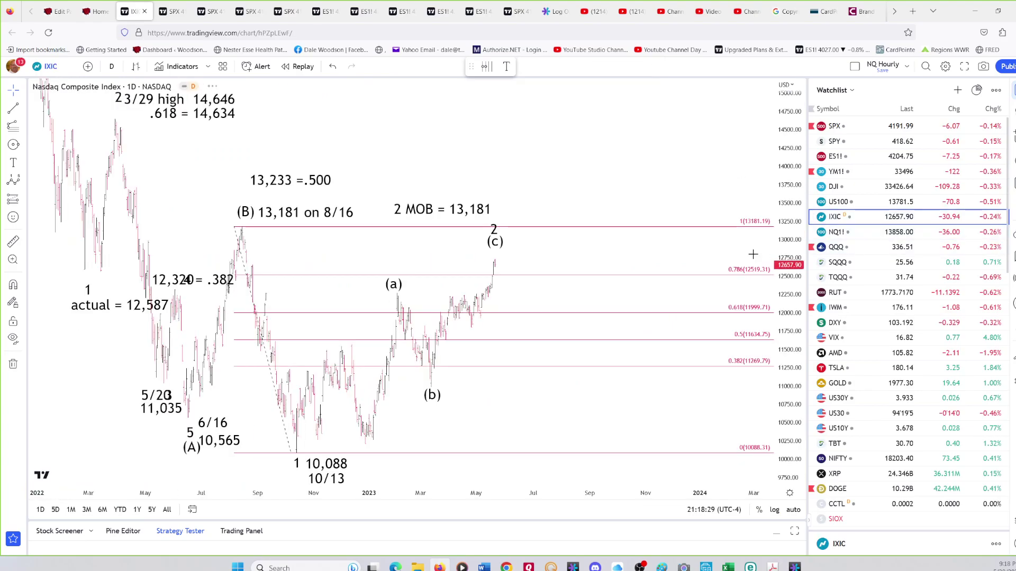
pyautogui.click(1013, 90)
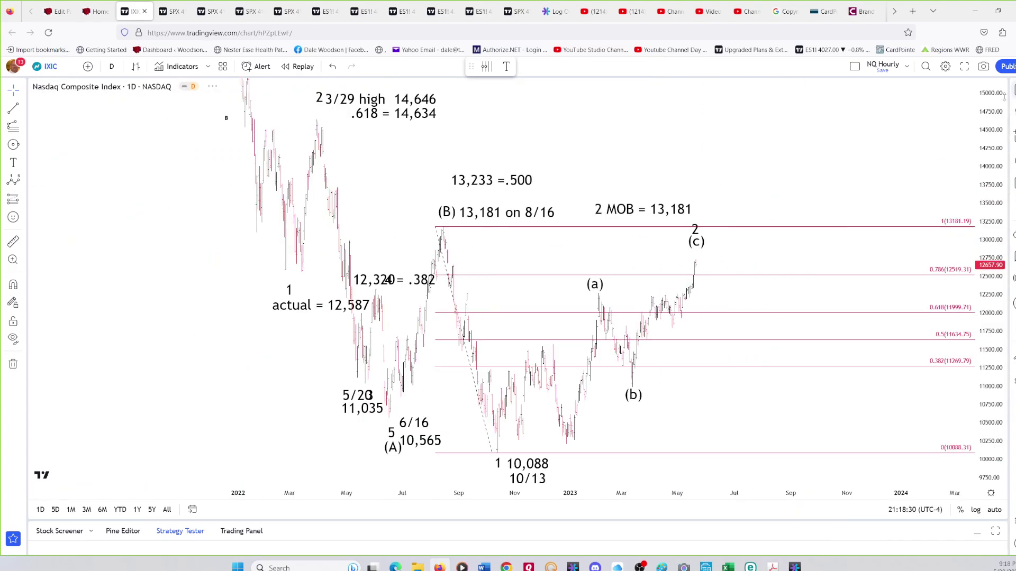
# - Reframe the Nasdaq Composite daily chart to show the wave count from the 11/22/21 all-time high through May 2023
pyautogui.moveTo(987, 112); pyautogui.dragTo(988, 159)
pyautogui.moveTo(775, 179); pyautogui.dragTo(763, 187)
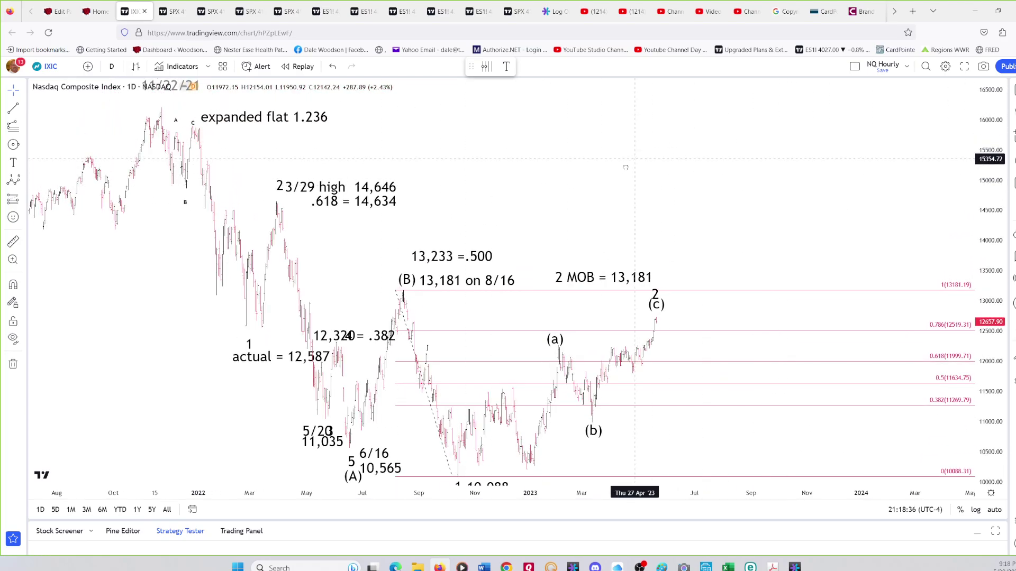
pyautogui.moveTo(635, 161); pyautogui.dragTo(582, 217)
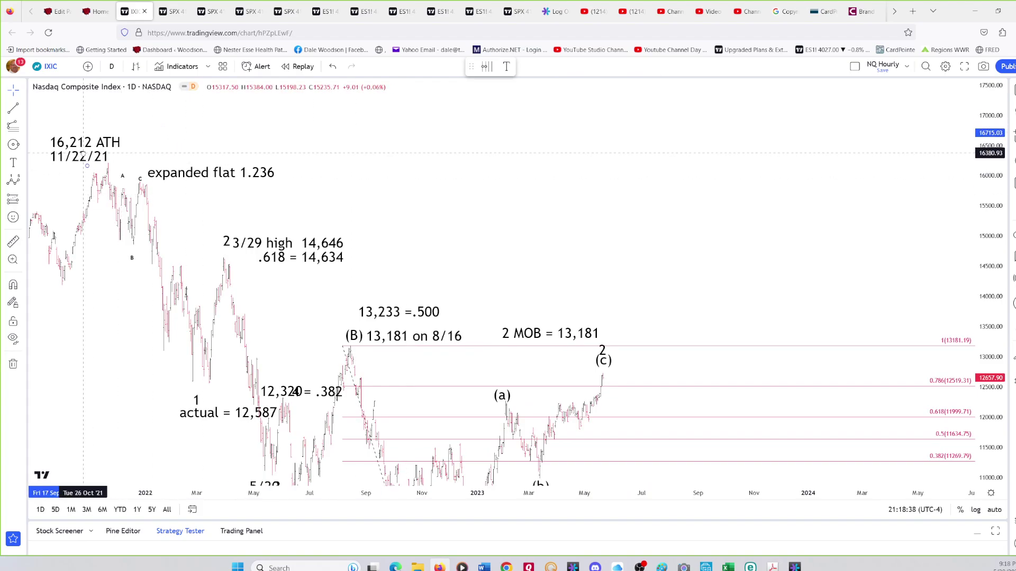
pyautogui.moveTo(656, 267); pyautogui.dragTo(731, 201)
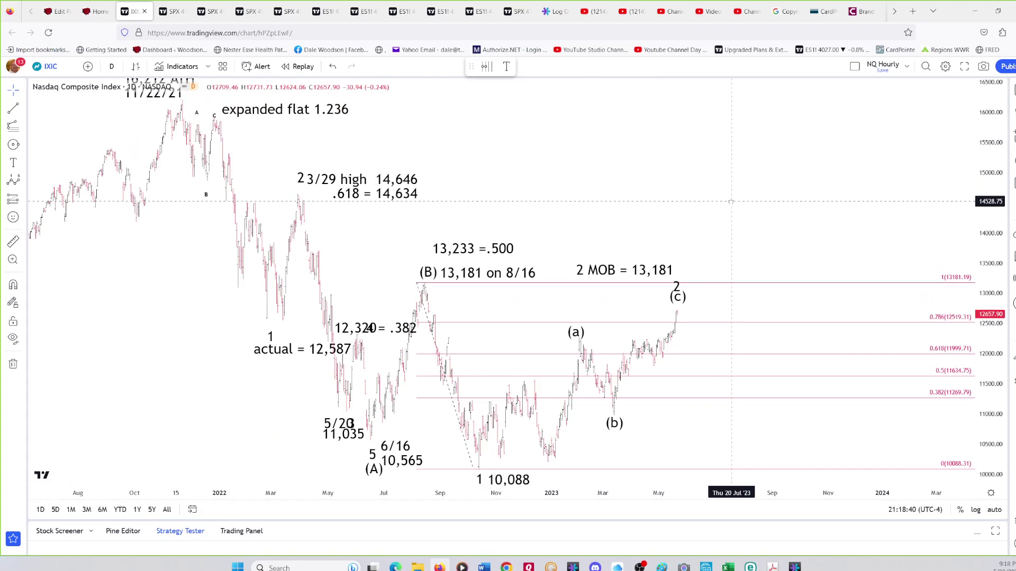
pyautogui.moveTo(997, 154); pyautogui.dragTo(997, 175)
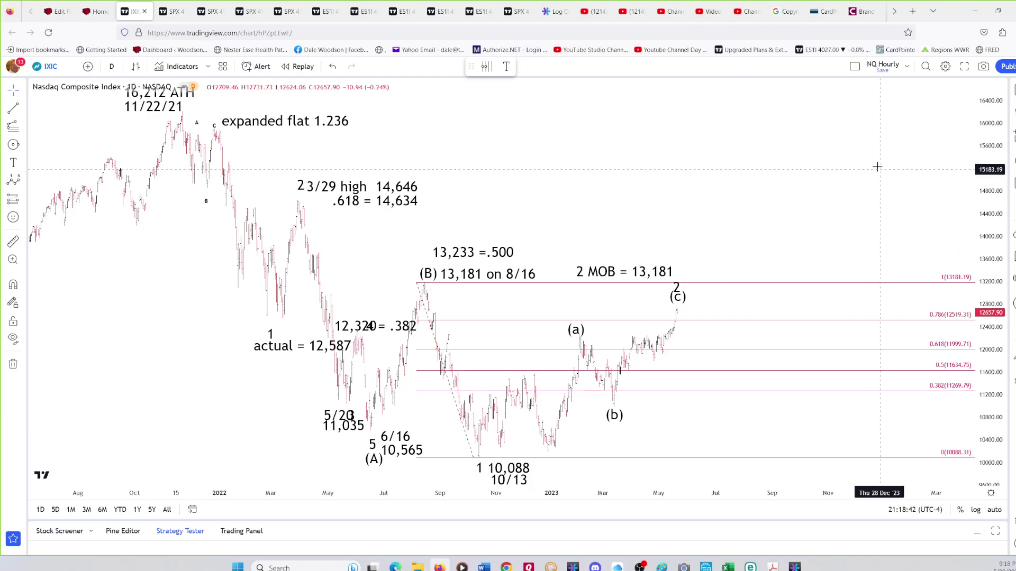
pyautogui.scroll(3, 848, 189)
pyautogui.hscroll(-5, 839, 203)
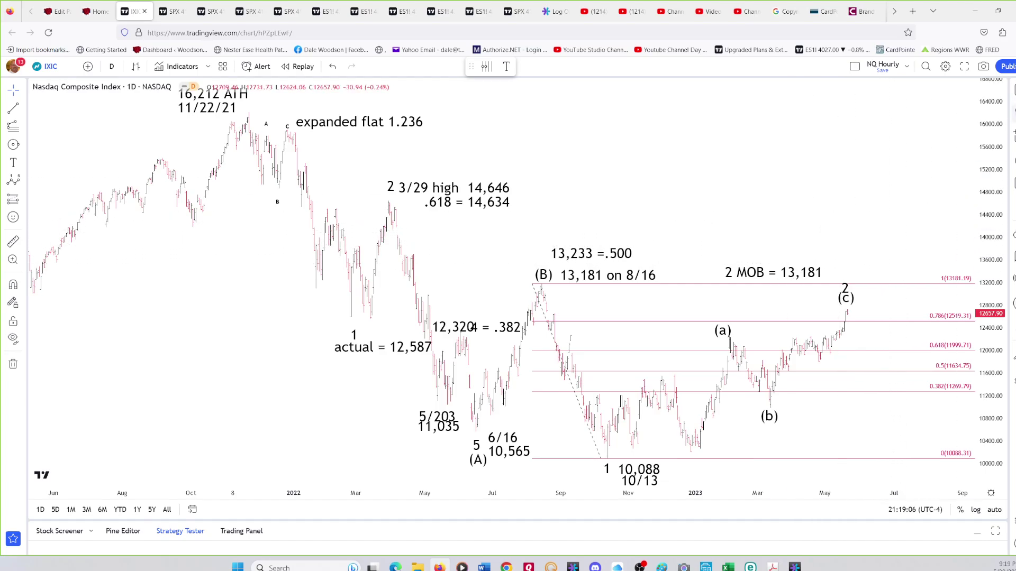
# - Switch to the Dow Jones Industrial Average (DJI) and view its daily wave count from the 1/5/22 all-time high onward
pyautogui.click(1013, 90)
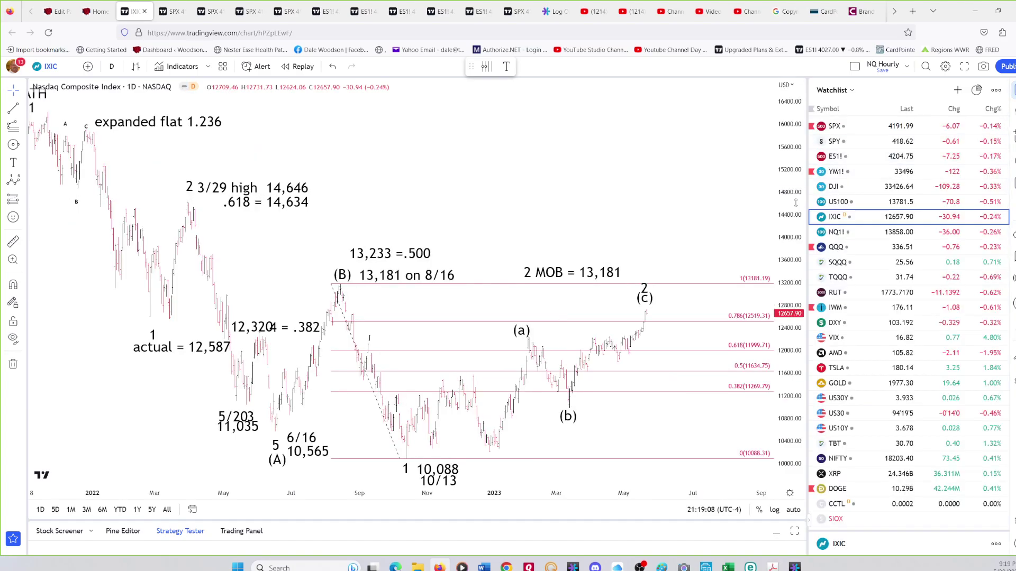
pyautogui.click(863, 188)
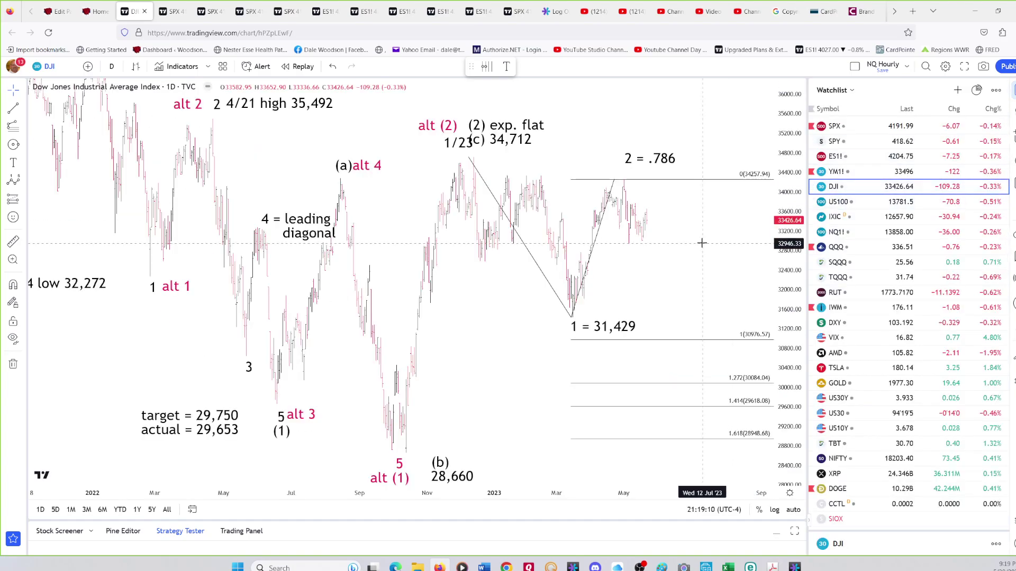
pyautogui.click(1013, 90)
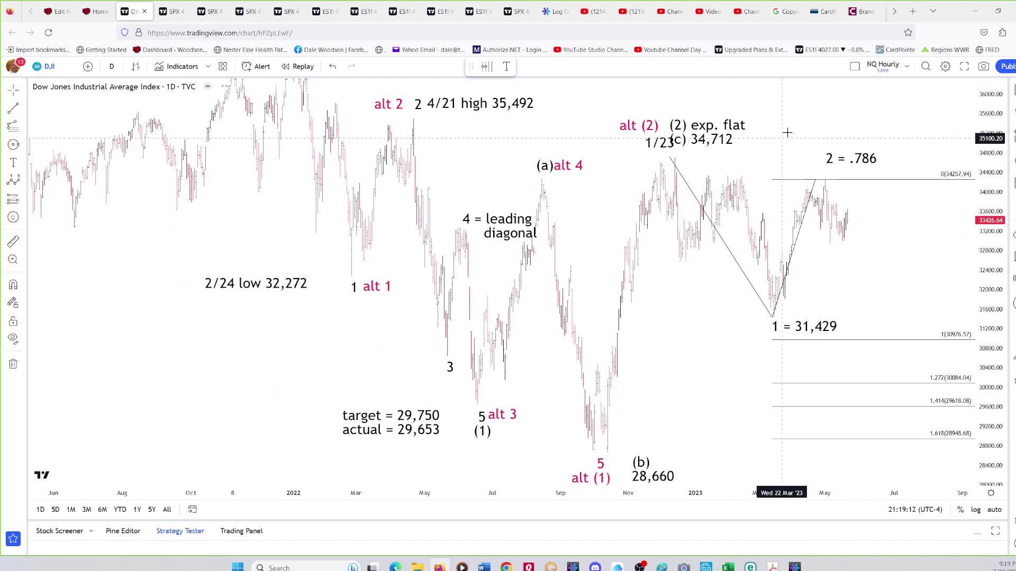
pyautogui.scroll(-2, 767, 132)
pyautogui.scroll(-3, 992, 109)
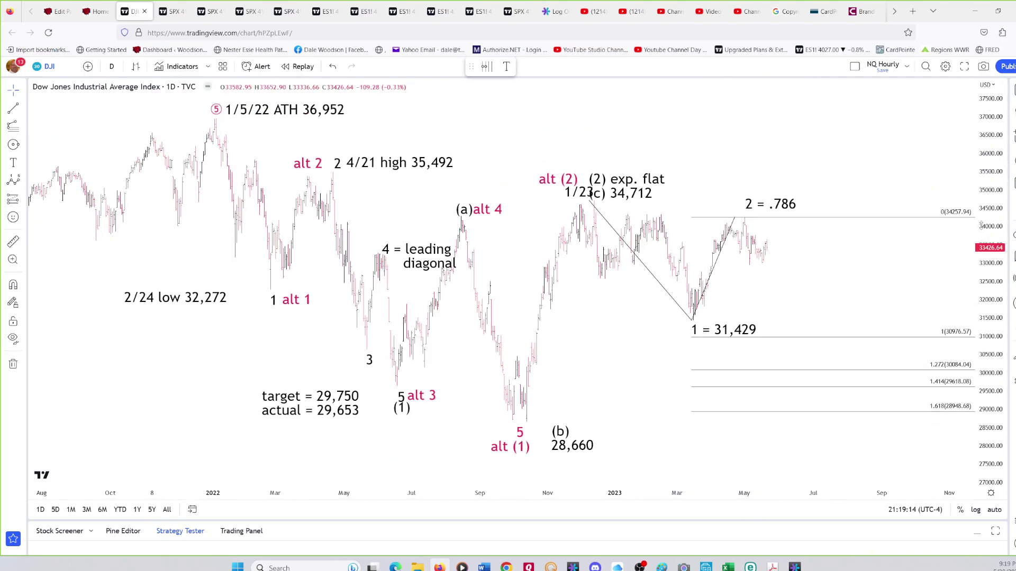
pyautogui.moveTo(861, 163); pyautogui.dragTo(808, 167)
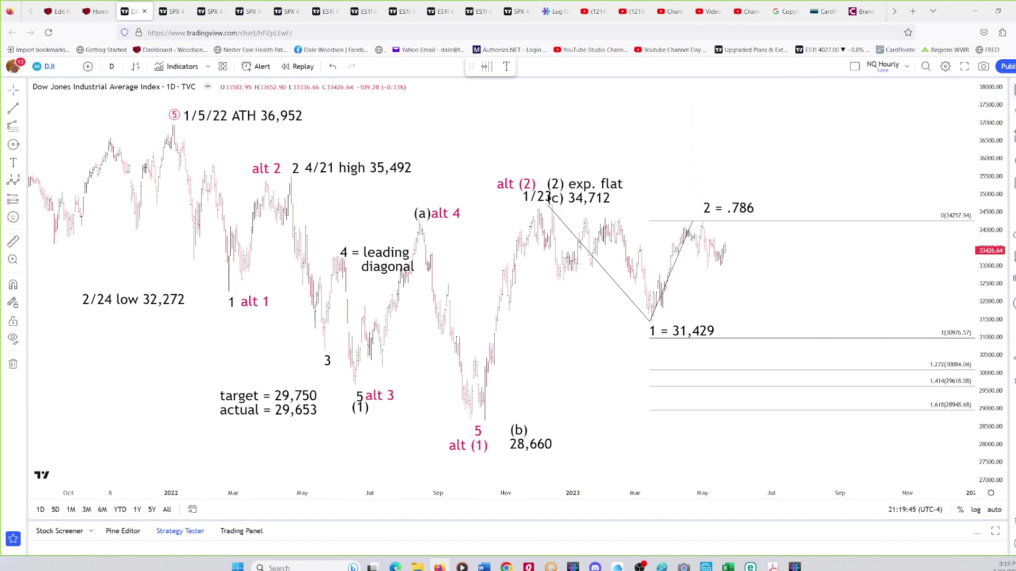
pyautogui.click(1013, 90)
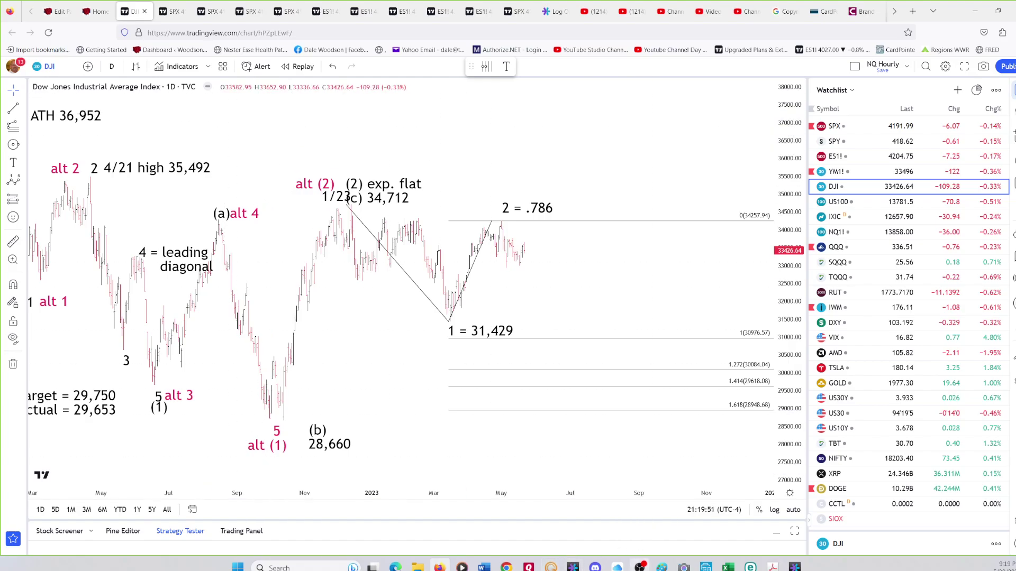
# - Switch to Word, examine the Wave iv Triangle Pattern chart in 051523 Market Close Report.docx, and minimize the document
pyautogui.moveTo(795, 567)
pyautogui.moveTo(484, 566)
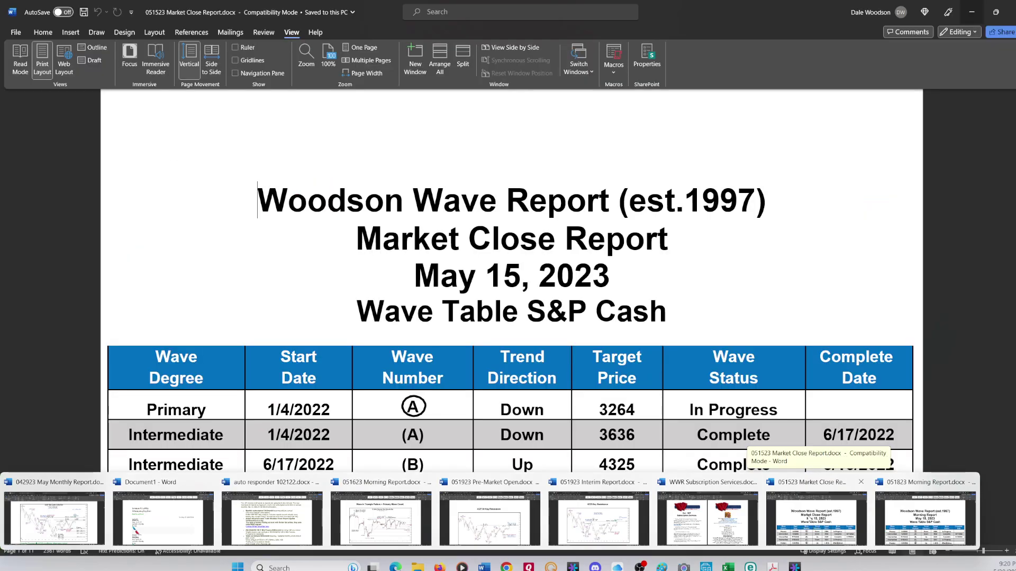
pyautogui.click(809, 516)
pyautogui.scroll(-15, 843, 306)
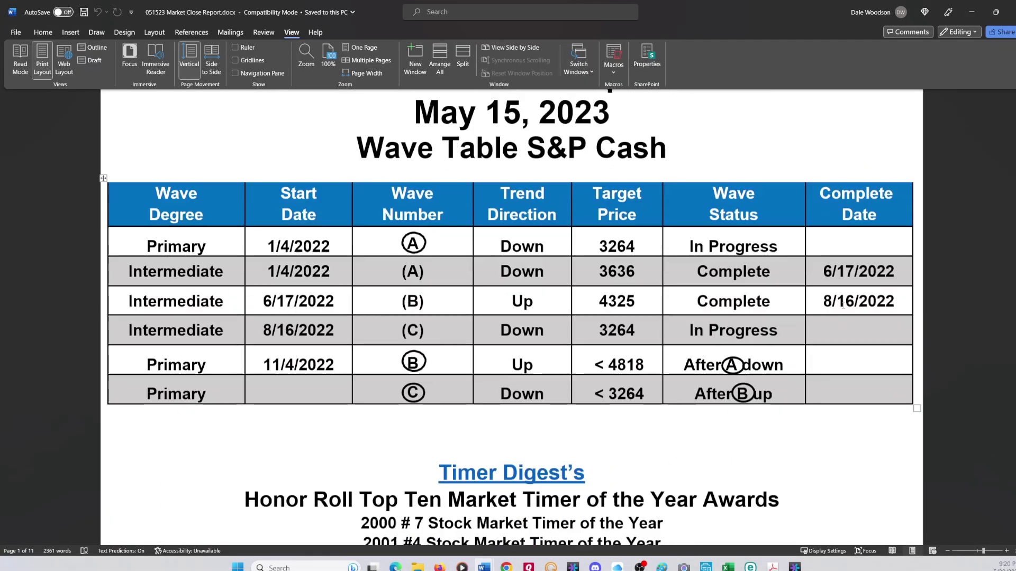
pyautogui.scroll(-5, 842, 306)
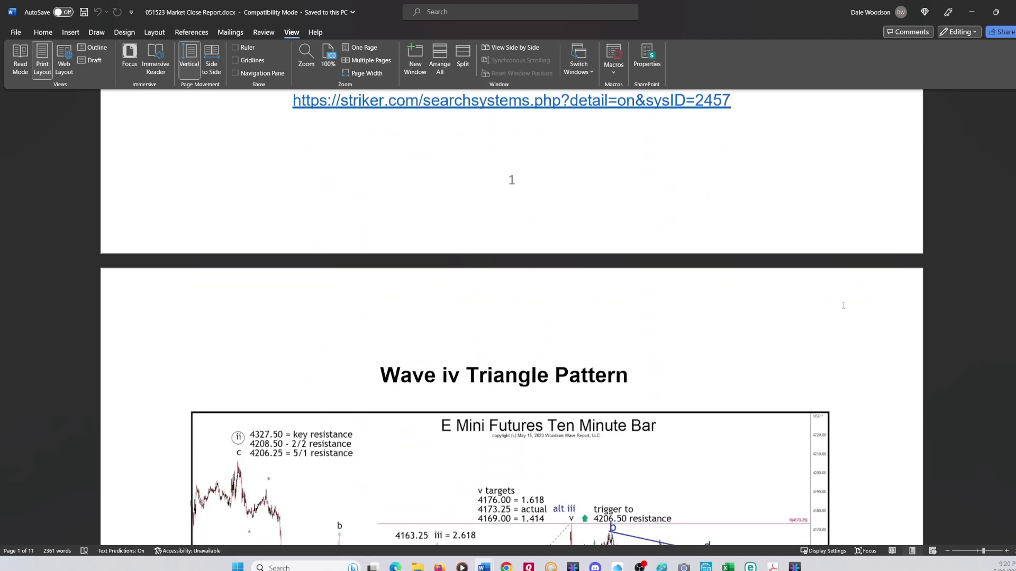
pyautogui.scroll(-2, 823, 374)
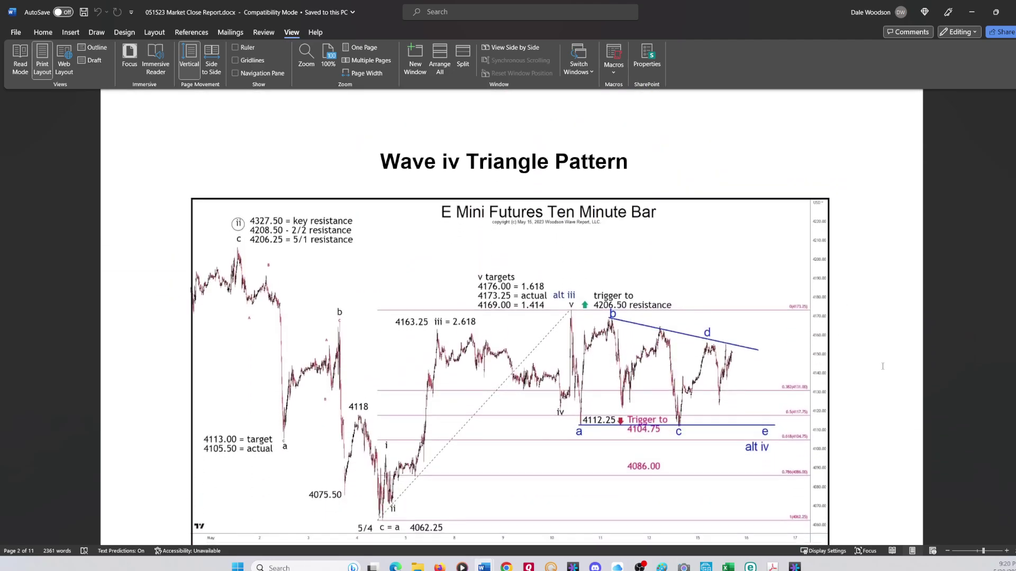
pyautogui.scroll(-2, 870, 300)
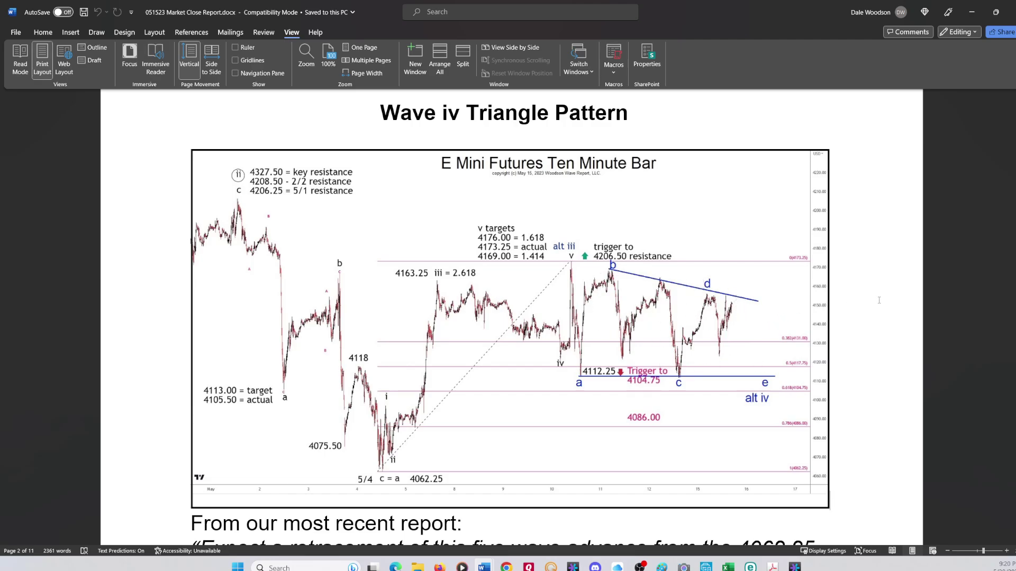
pyautogui.click(974, 14)
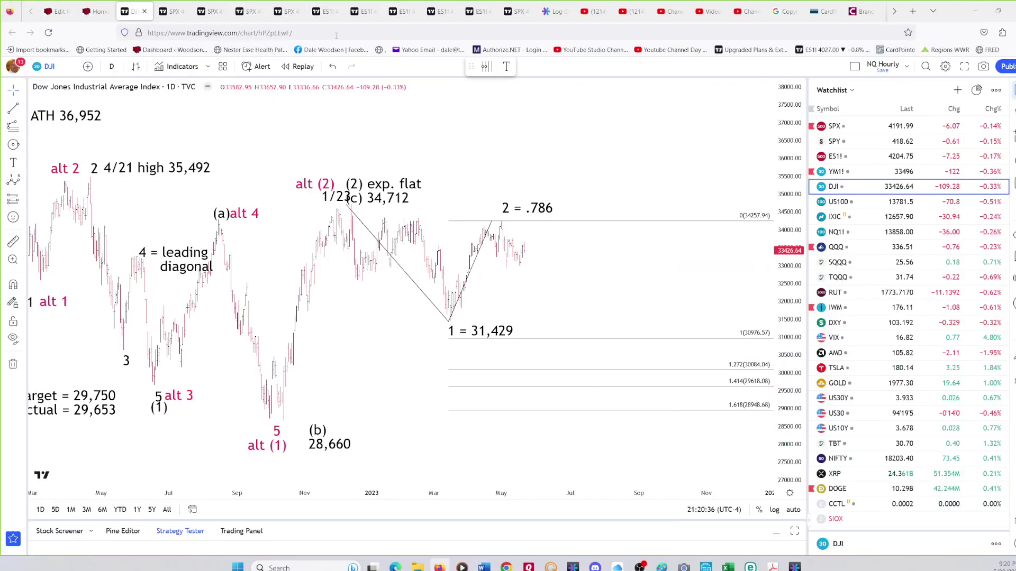
# - Examine the S&P 500 E-mini Futures daily wave count, and follow the one-hour chart from the 5/1 high through May 19
pyautogui.click(328, 15)
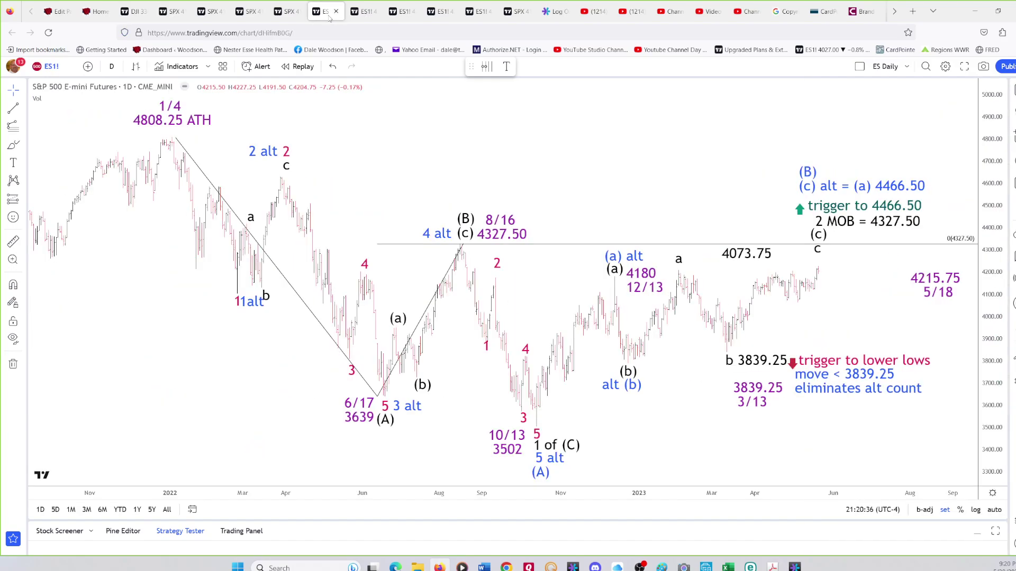
pyautogui.moveTo(408, 112); pyautogui.dragTo(370, 127)
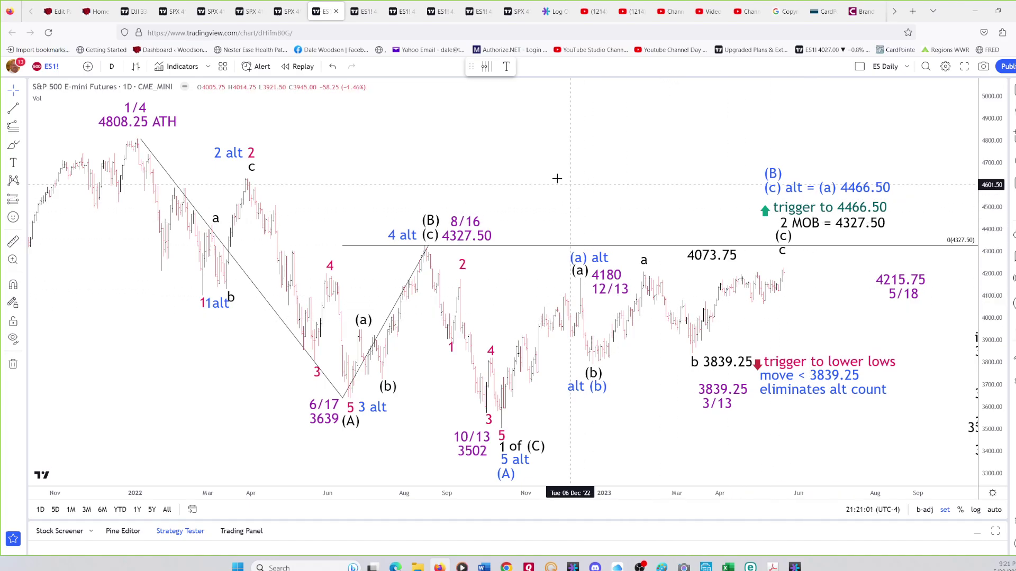
pyautogui.click(365, 11)
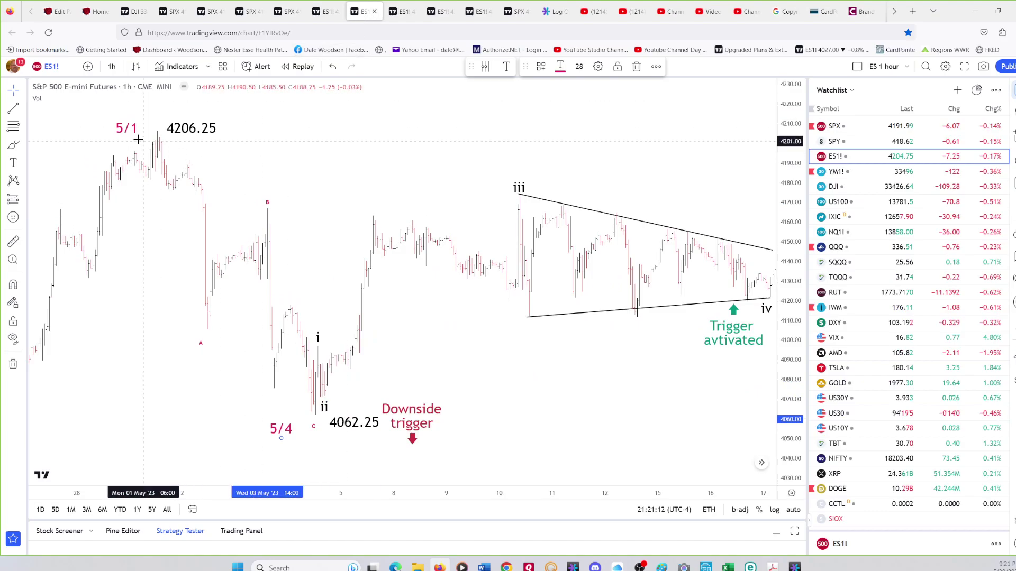
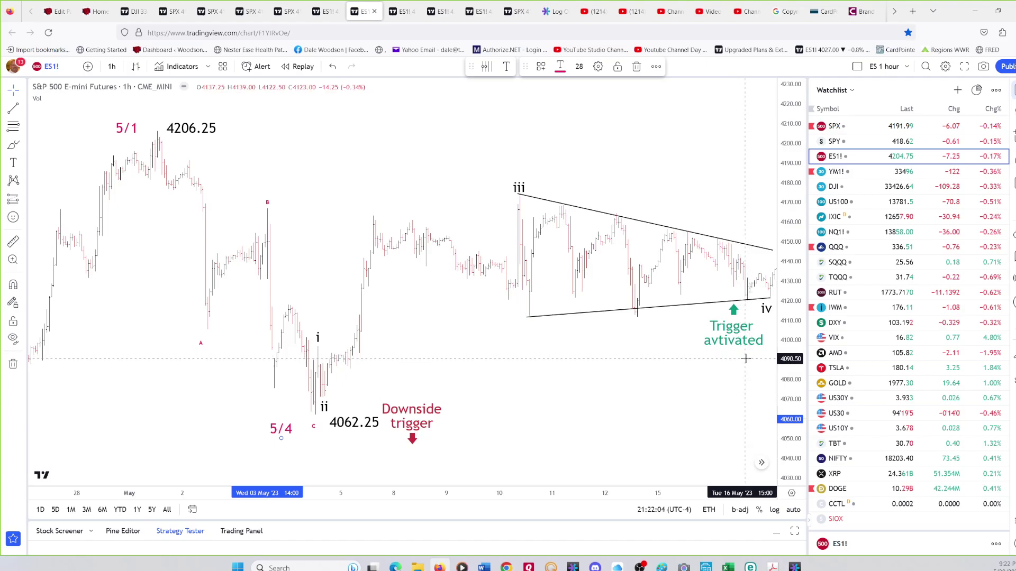
pyautogui.moveTo(746, 359); pyautogui.dragTo(560, 375)
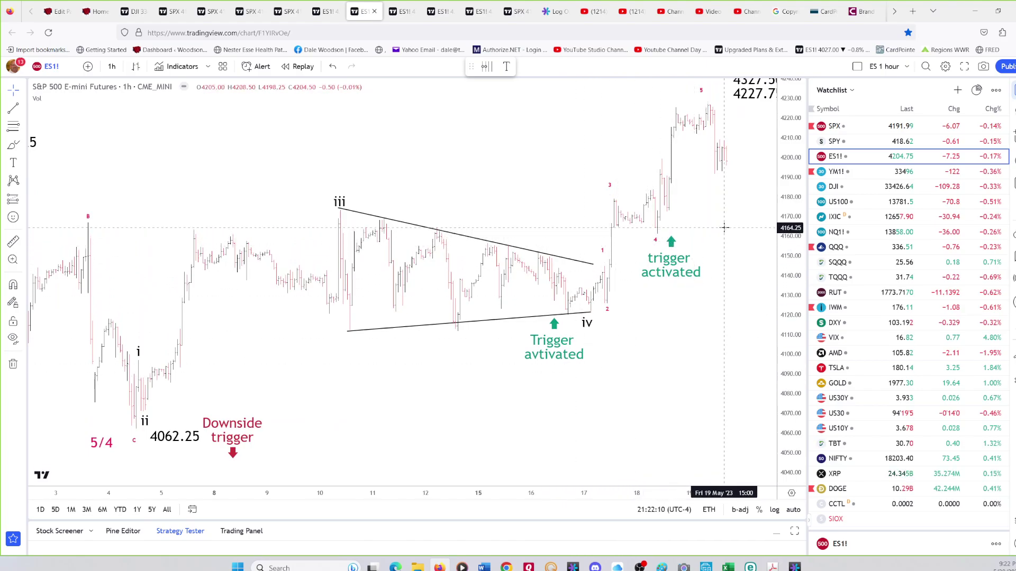
# - Hide the watchlist and move the black wave v label directly above the red 5 at the May 19 high on the E-mini chart
pyautogui.click(1013, 90)
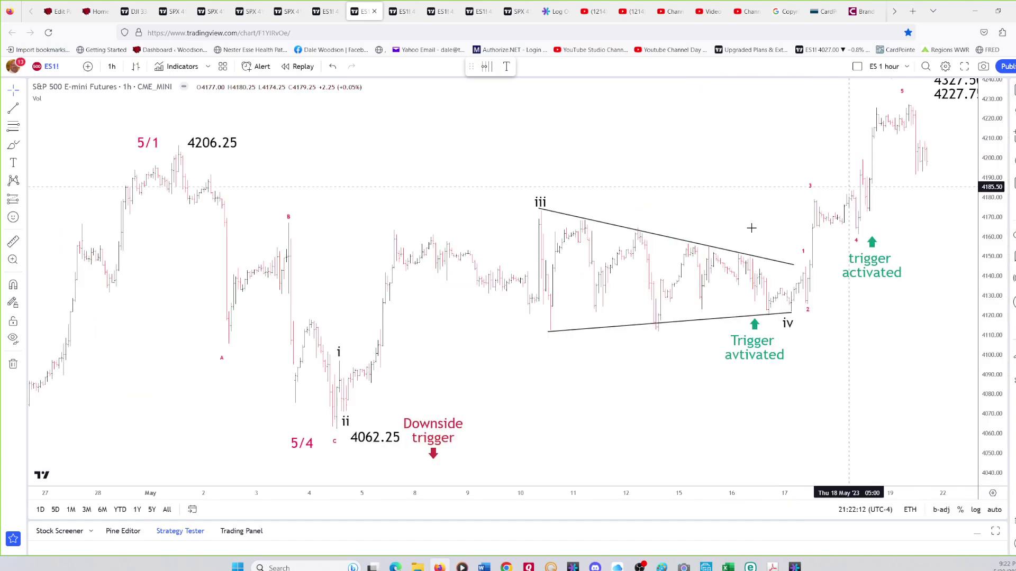
pyautogui.moveTo(780, 238); pyautogui.dragTo(604, 367)
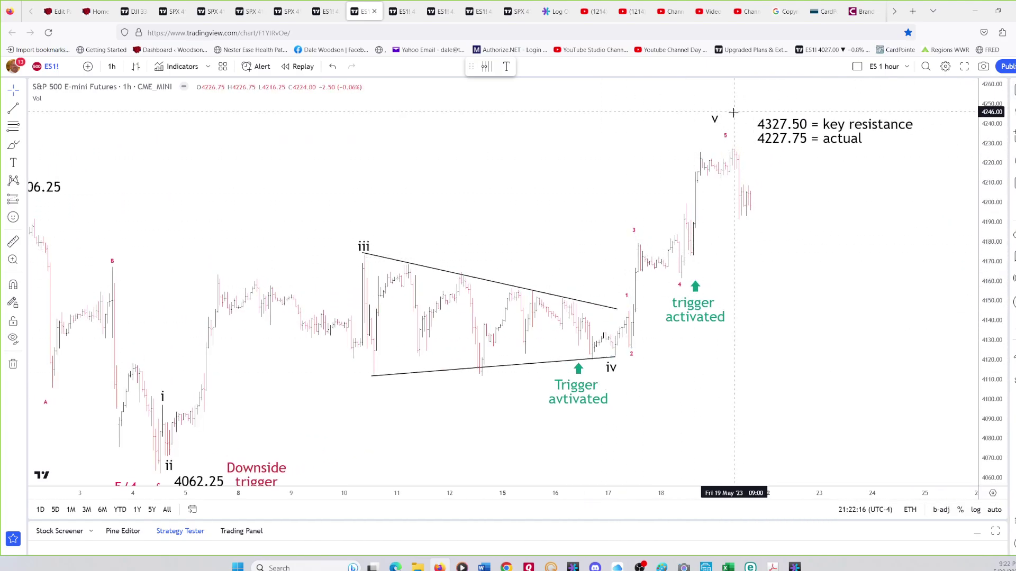
pyautogui.moveTo(715, 119); pyautogui.dragTo(730, 118)
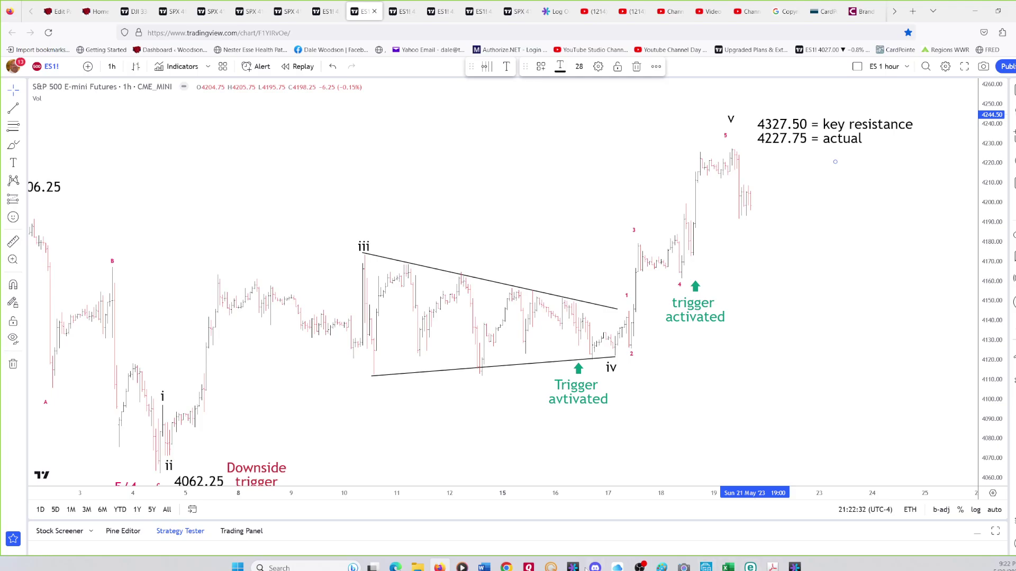
# - Switch to Word and bring up 051623 Morning Report.docx to view its Wave iv Triangle Pattern = Primary Wave Count chart
pyautogui.moveTo(484, 567)
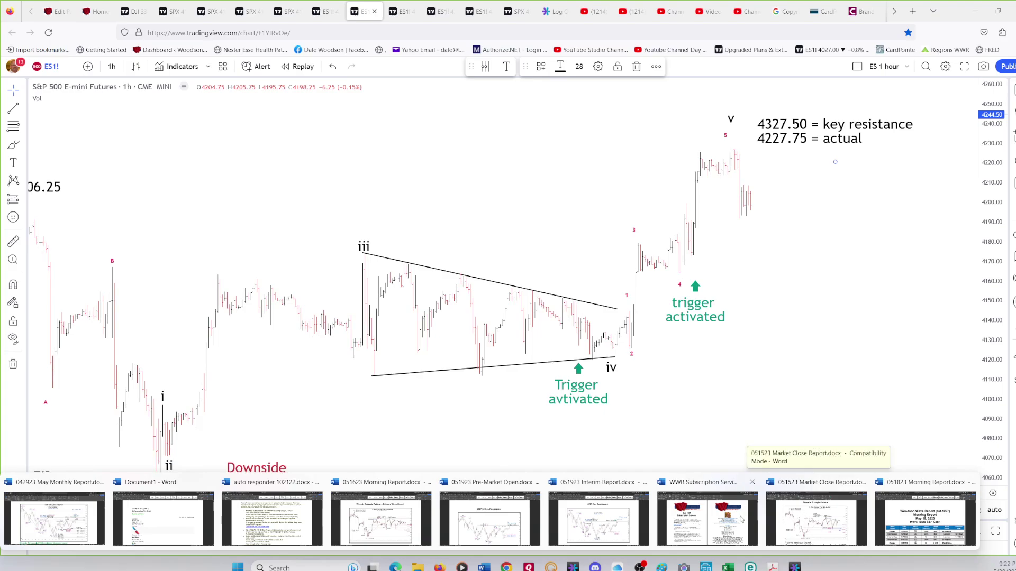
pyautogui.click(497, 524)
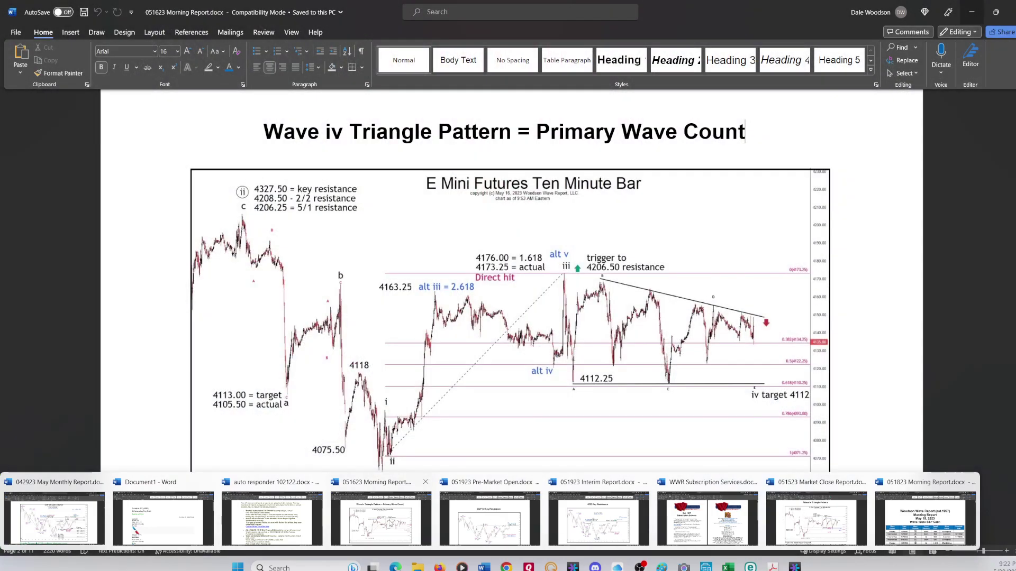
pyautogui.click(381, 519)
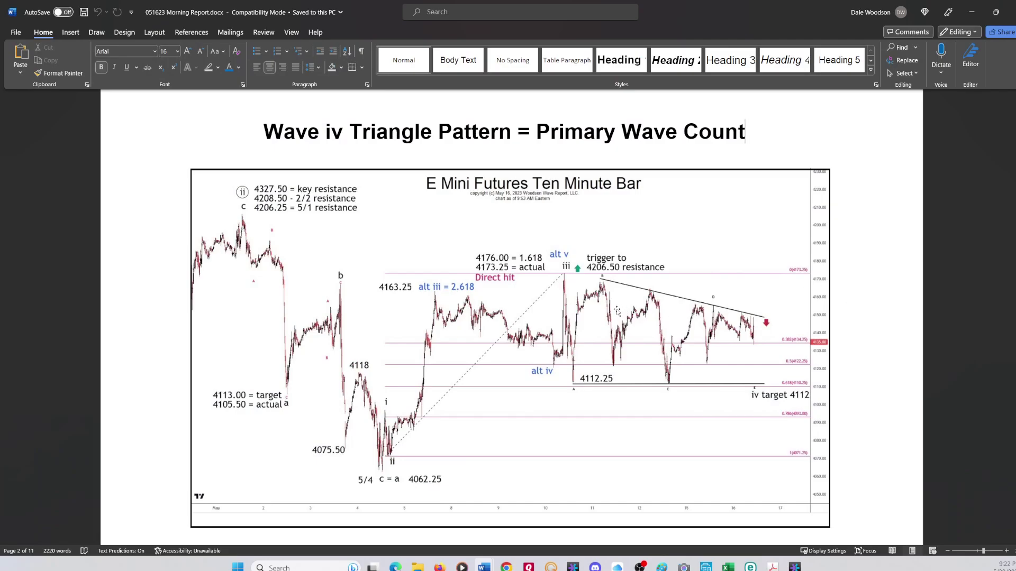